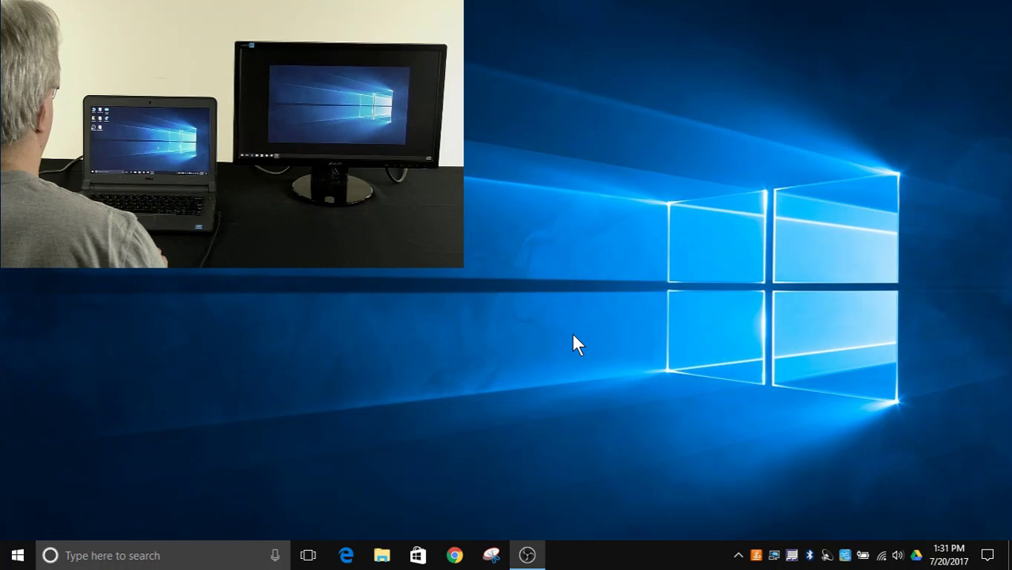
Open Display settings from the desktop menu, review the two displays, and close it
{"action": "right_click", "coordinate": [706, 271]}
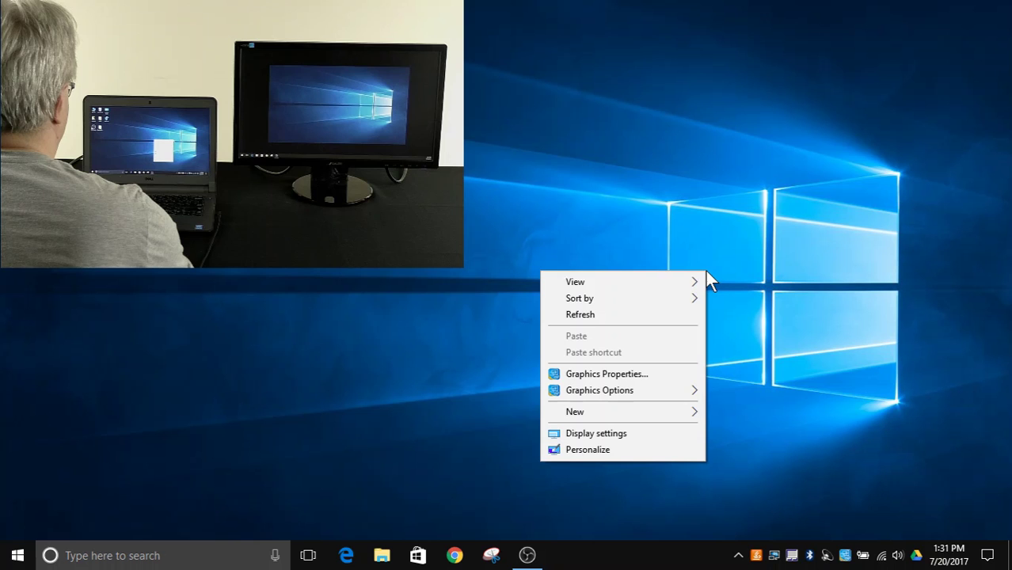
{"action": "left_click", "coordinate": [639, 436]}
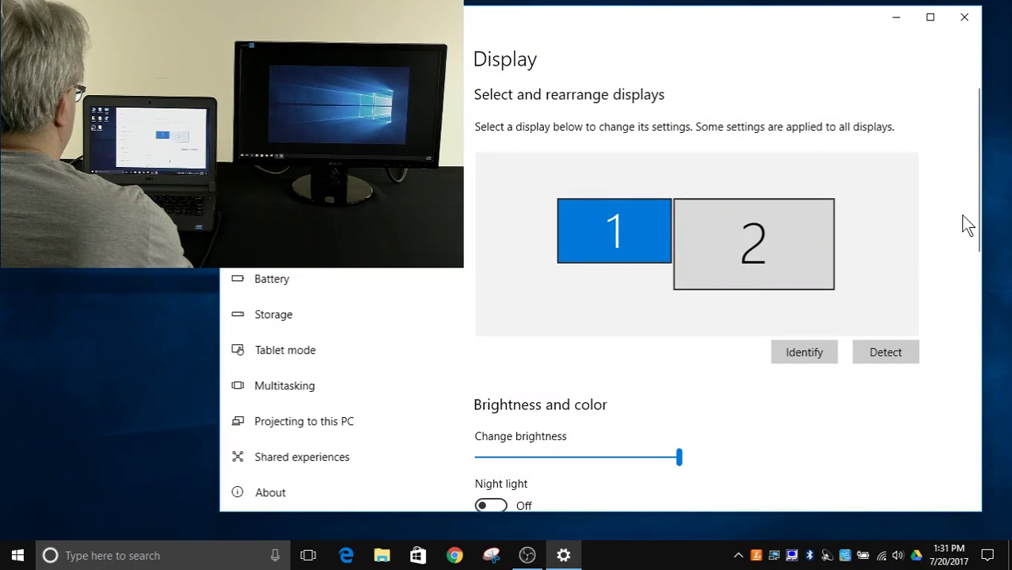
{"action": "mouse_move", "coordinate": [973, 224]}
{"action": "left_mouse_down"}
{"action": "mouse_move", "coordinate": [965, 423]}
{"action": "mouse_move", "coordinate": [960, 219]}
{"action": "left_mouse_up"}
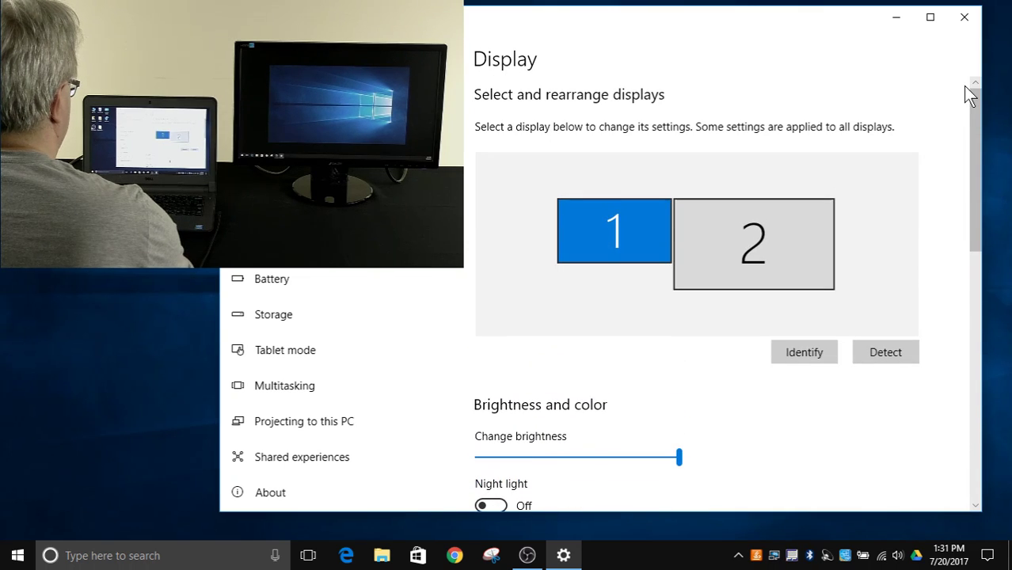
{"action": "left_click", "coordinate": [965, 18]}
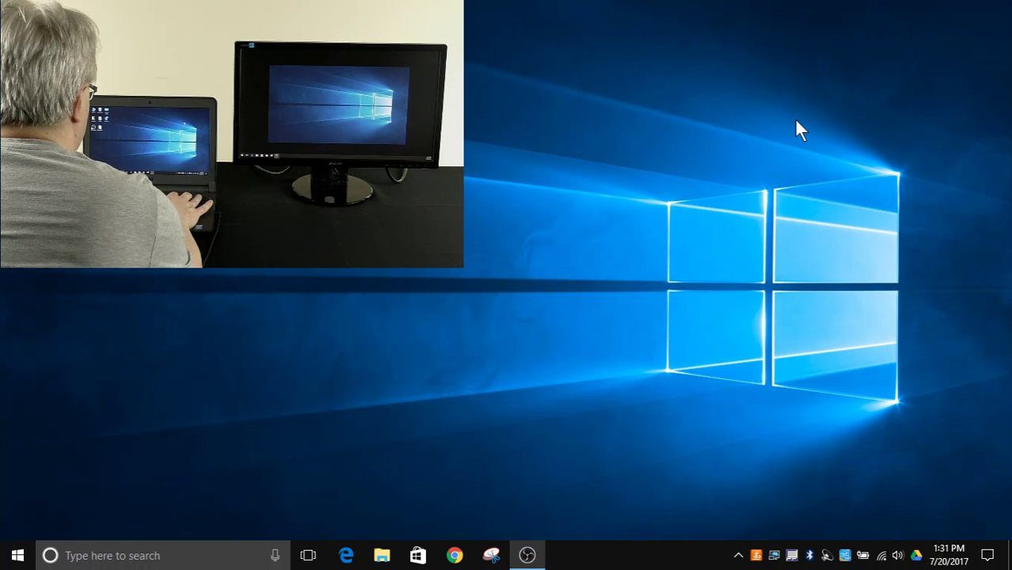
Switch projection to Duplicate, then back to Extend, via the Win+P panel
{"action": "key", "text": "super+p"}
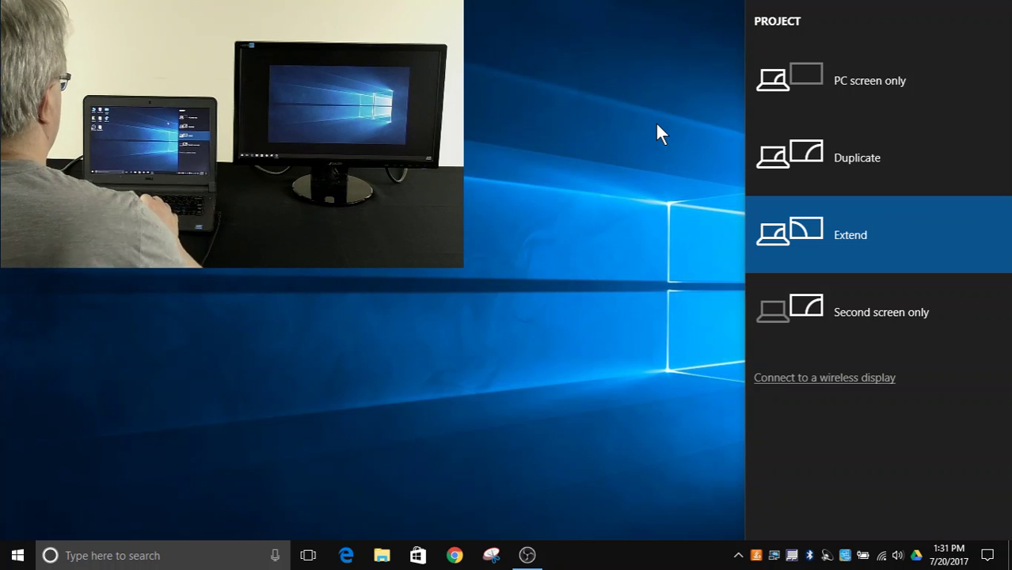
{"action": "left_click", "coordinate": [800, 159]}
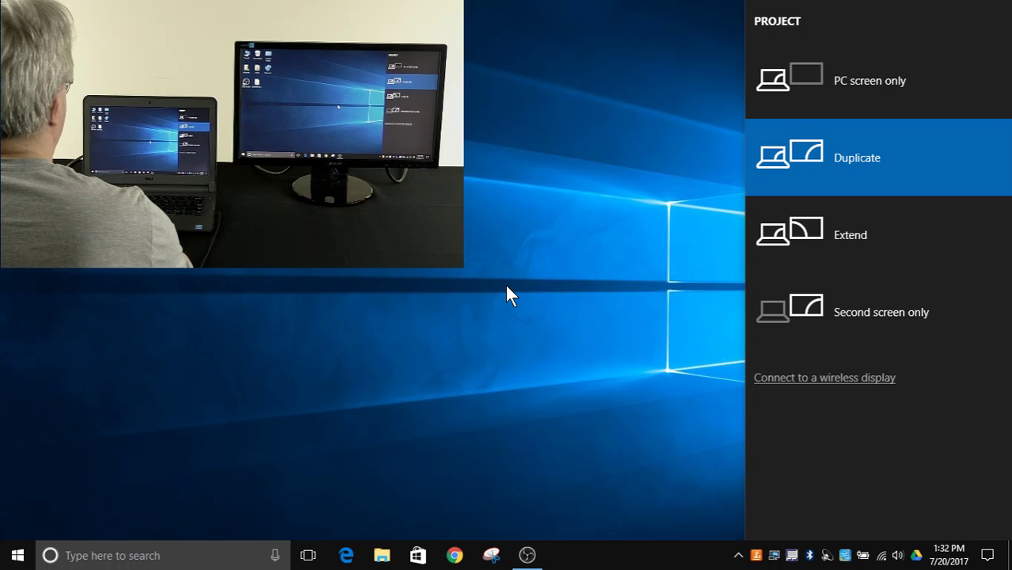
{"action": "left_click", "coordinate": [783, 261]}
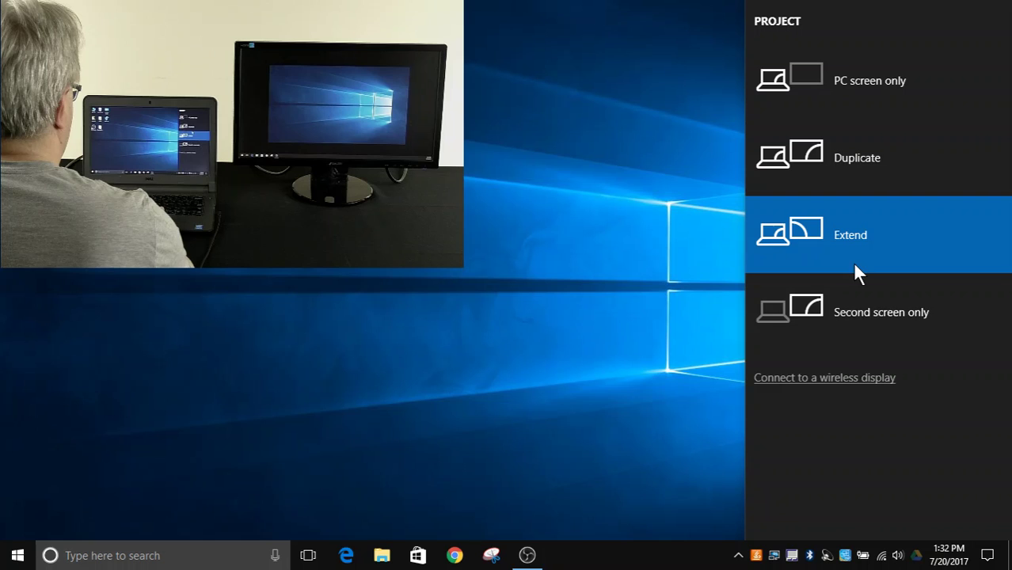
Switch to PC screen only, return to Extend, and dismiss the Project panel
{"action": "left_click", "coordinate": [832, 92]}
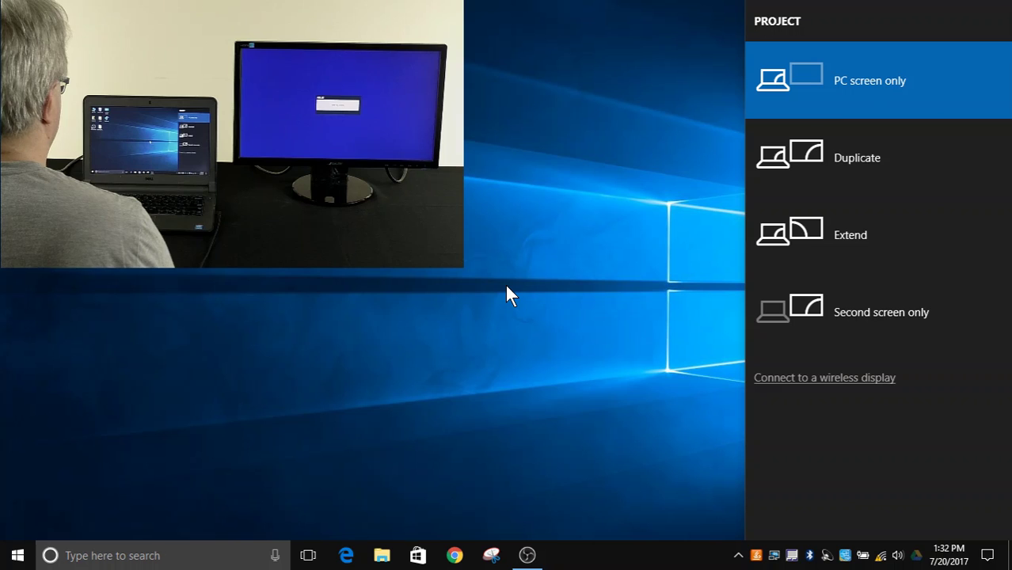
{"action": "left_click", "coordinate": [795, 248]}
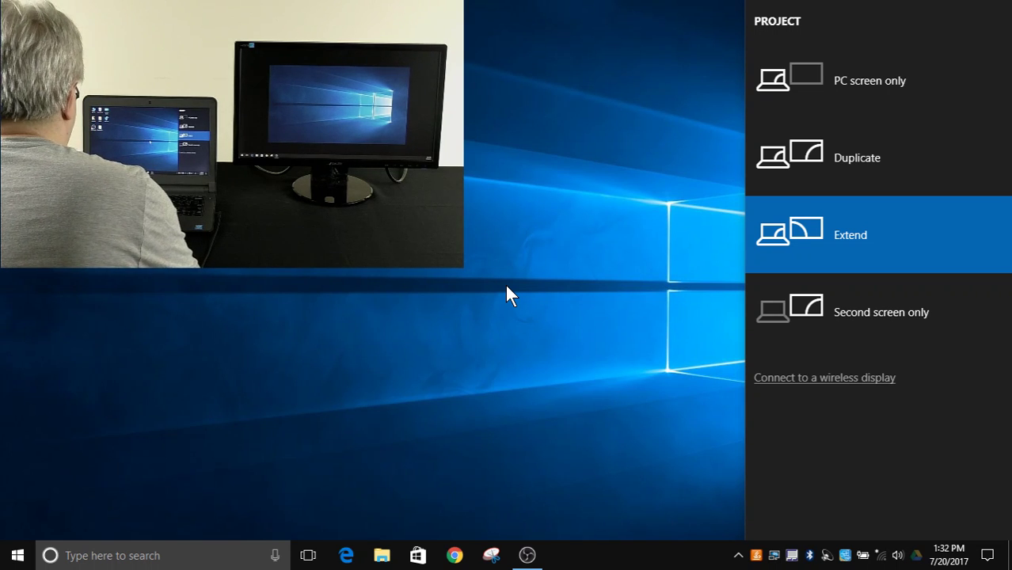
{"action": "key", "text": "Escape"}
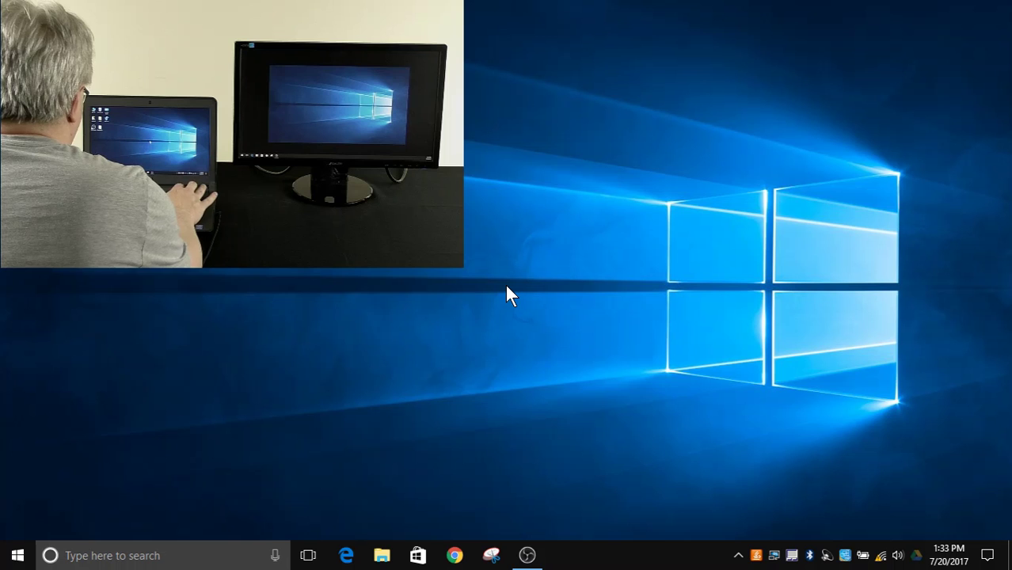
Cycle the Win+P panel to Duplicate with the keyboard, apply it, and close the panel
{"action": "key", "text": "super+p"}
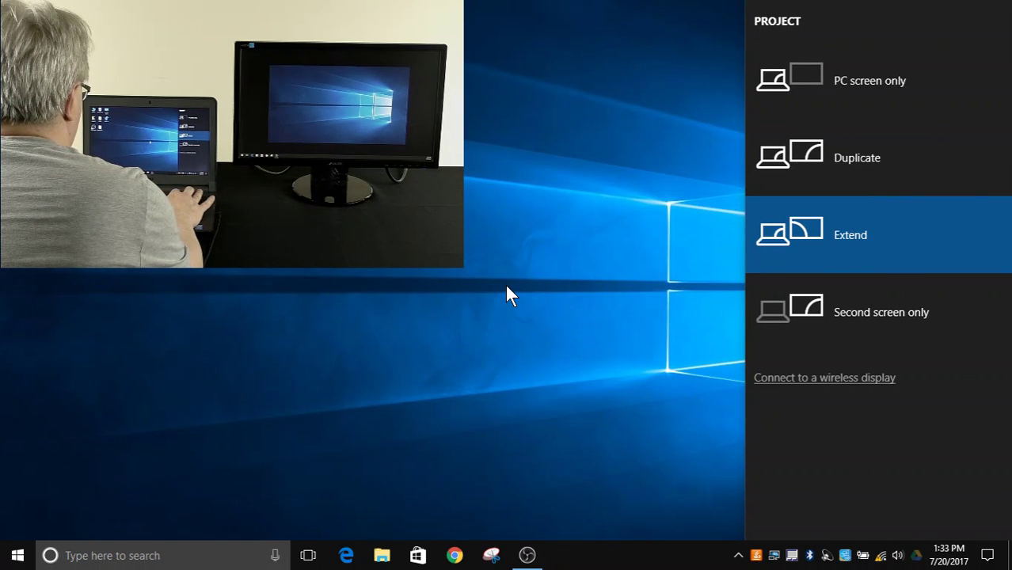
{"action": "key", "text": "super+p"}
{"action": "key", "text": "super+p"}
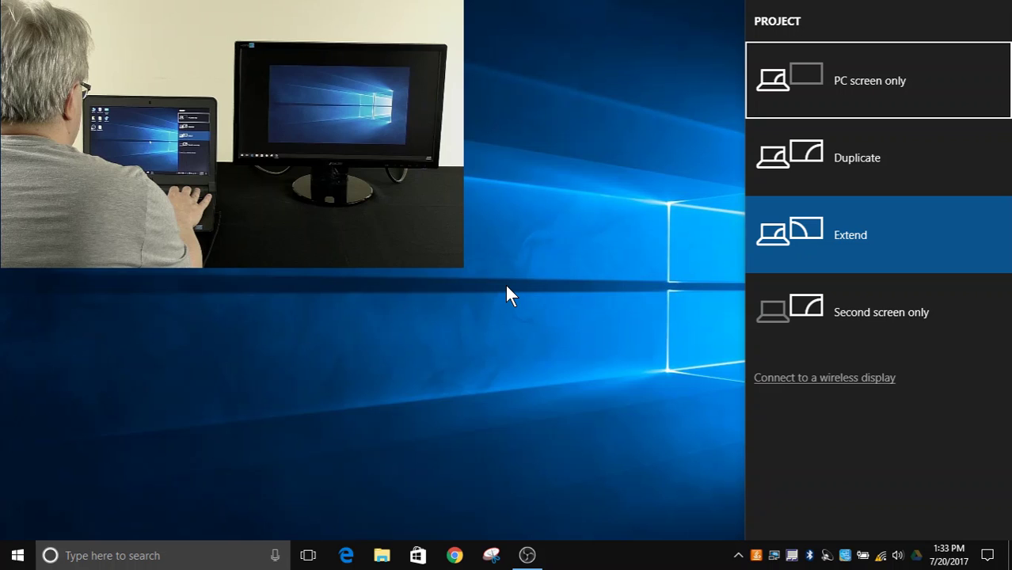
{"action": "key", "text": "super+p"}
{"action": "key", "text": "super+p"}
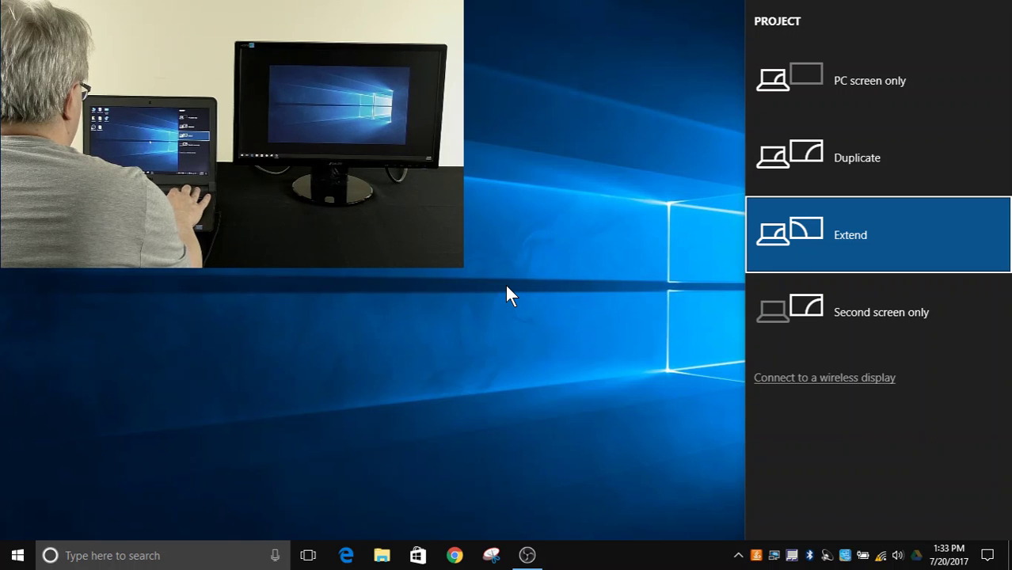
{"action": "key", "text": "super+p"}
{"action": "key", "text": "super+p"}
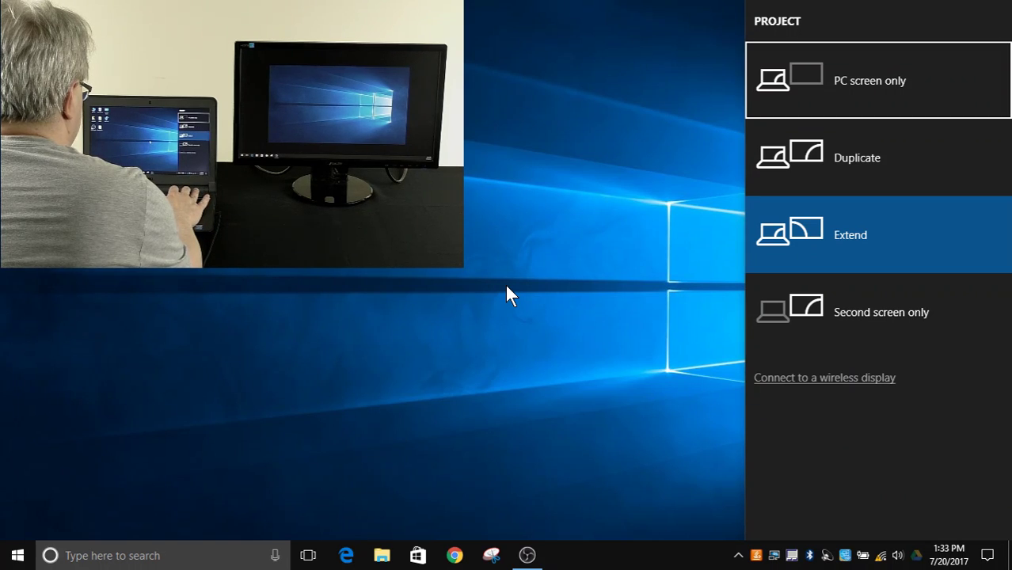
{"action": "key", "text": "super+p"}
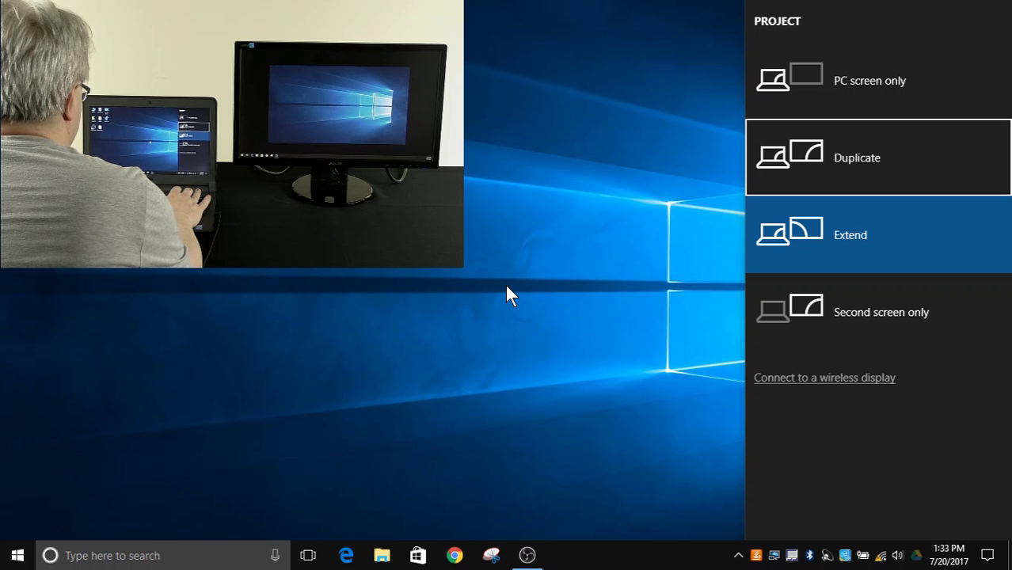
{"action": "key", "text": "Return"}
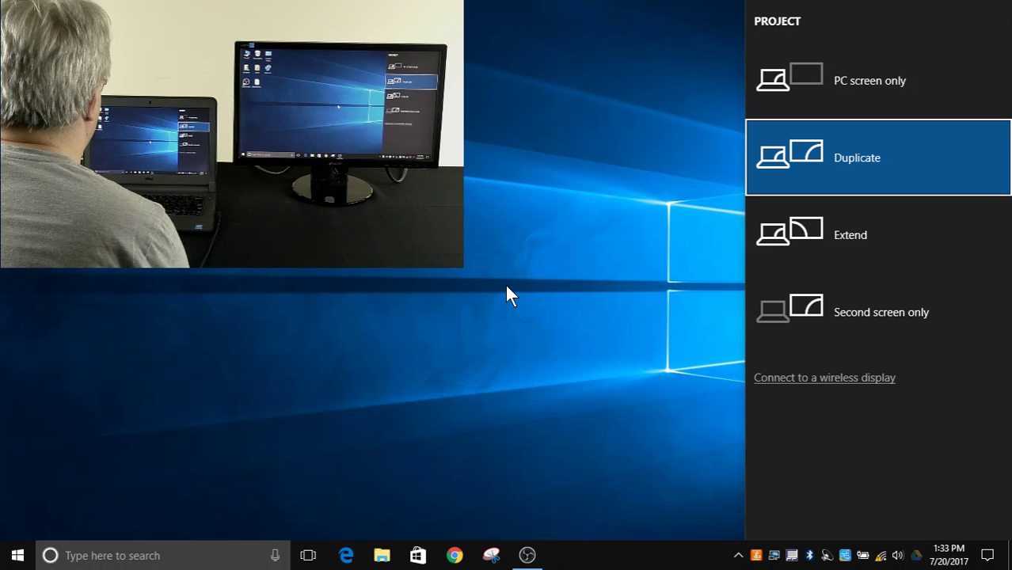
{"action": "key", "text": "Escape"}
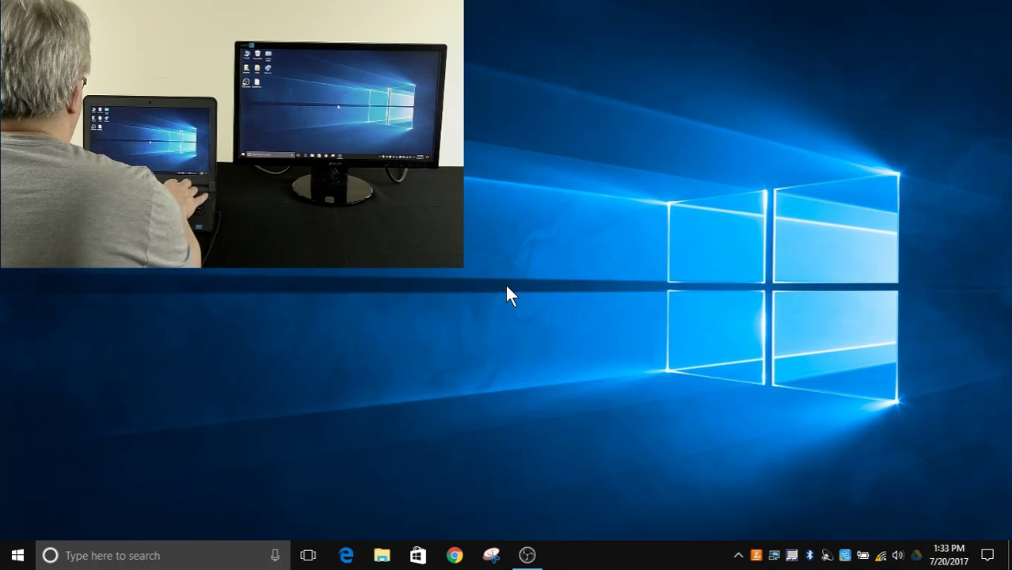
{"action": "key", "text": "super+p"}
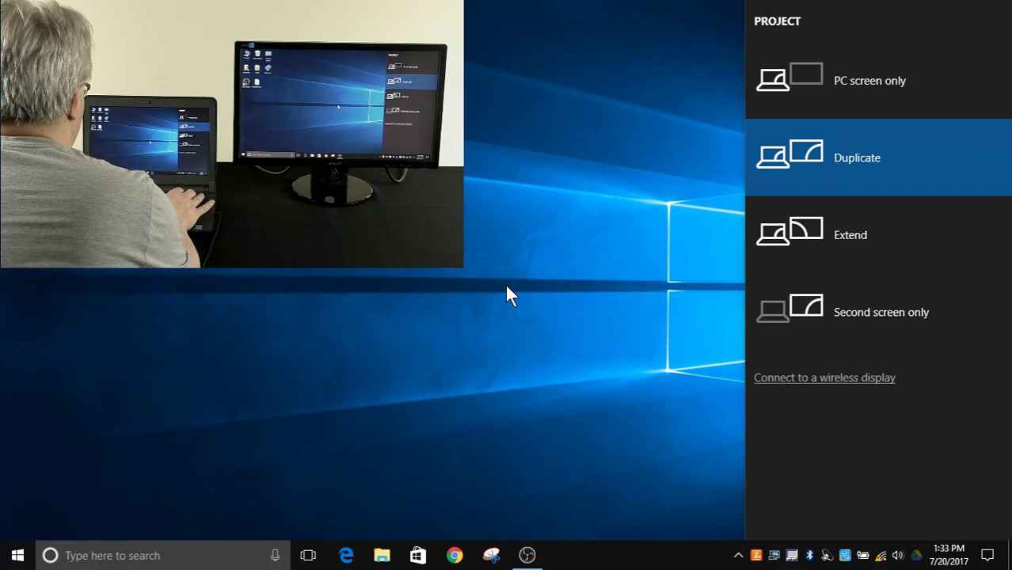
{"action": "key", "text": "Down"}
{"action": "key", "text": "Down"}
{"action": "key", "text": "Down"}
{"action": "key", "text": "Down"}
{"action": "key", "text": "Down"}
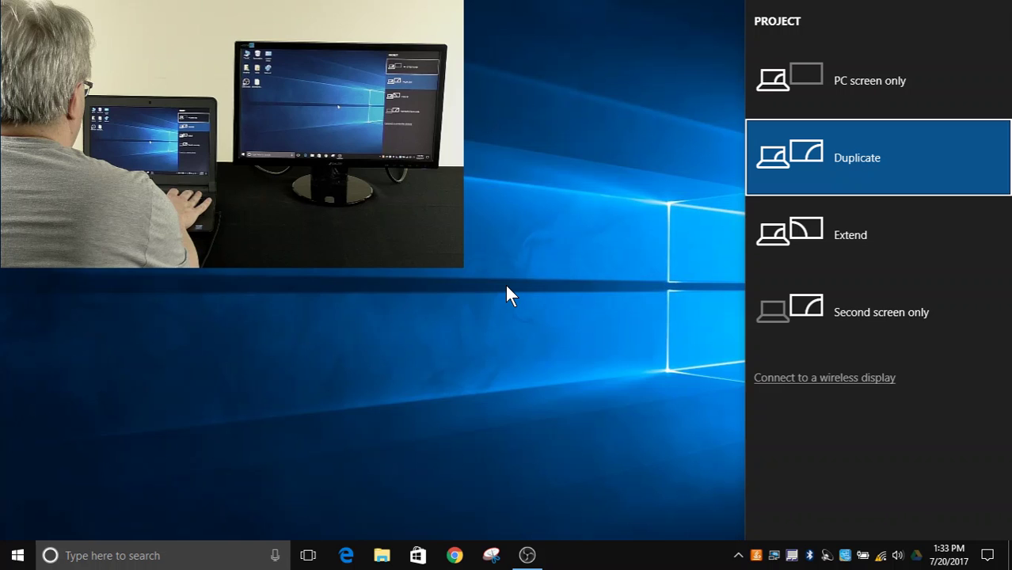
{"action": "key", "text": "Down"}
{"action": "key", "text": "Down"}
{"action": "key", "text": "Down"}
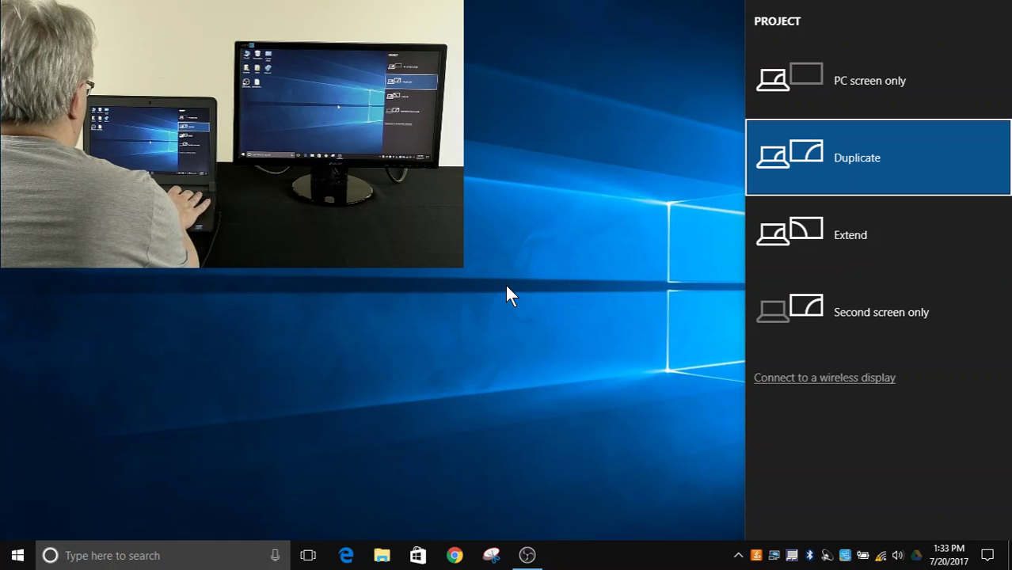
{"action": "key", "text": "Return"}
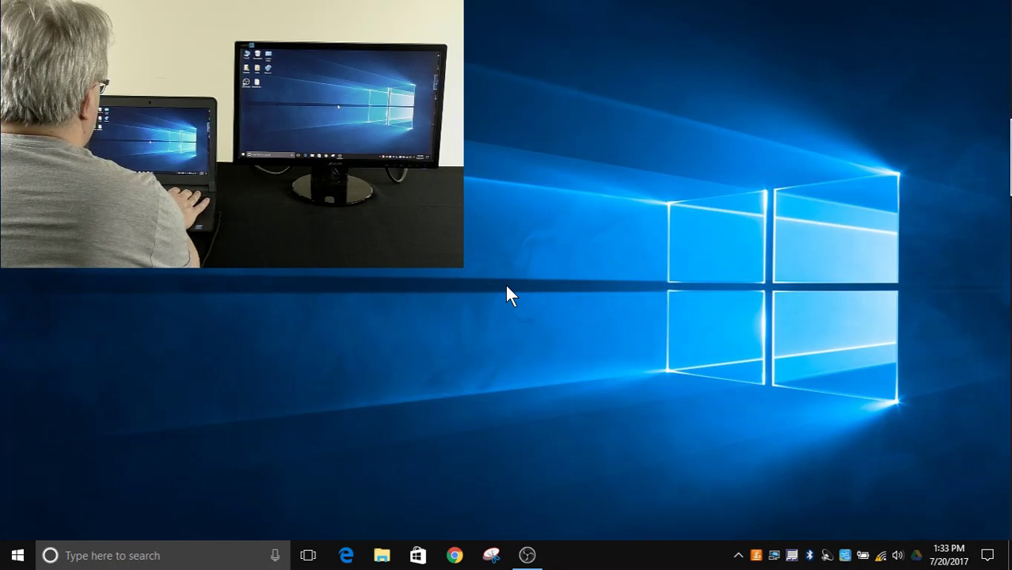